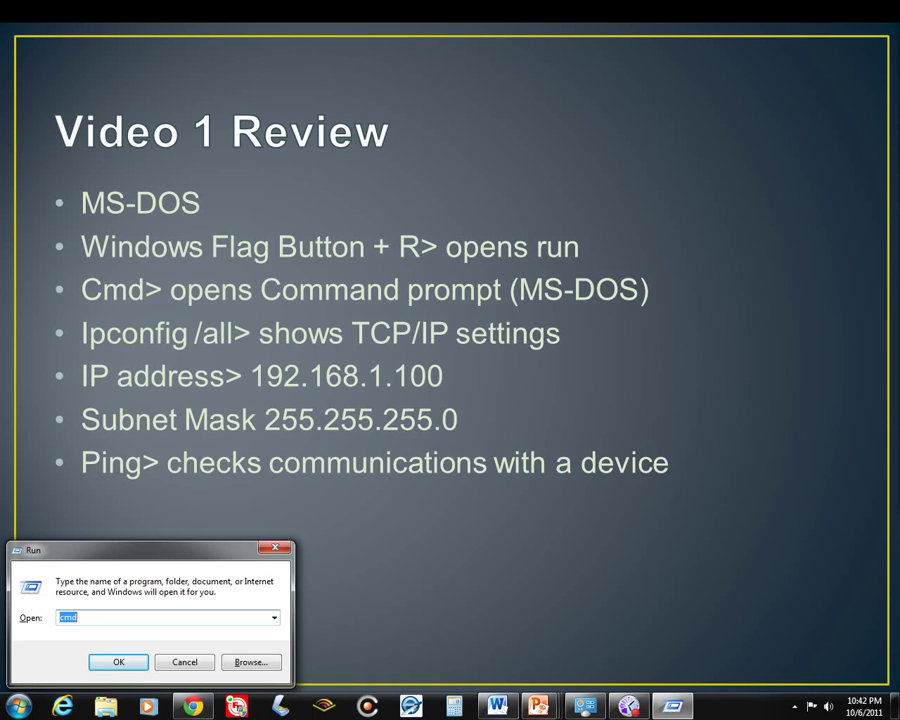
- Launch cmd from the Run box and move the Command Prompt window to the upper right
{"action": "type", "text": "cmd"}
{"action": "key", "text": "Return"}
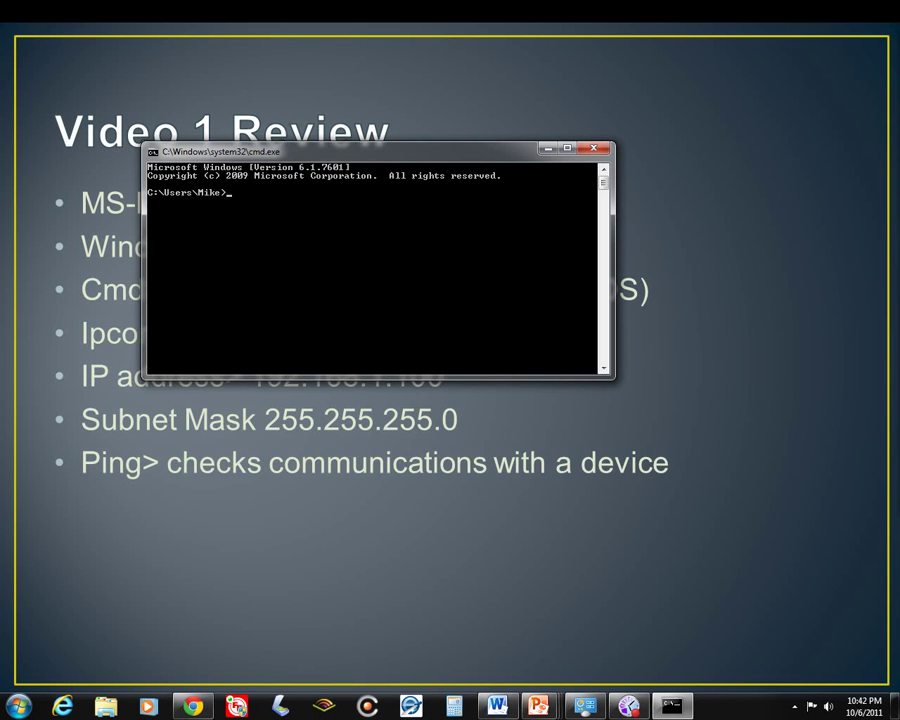
{"action": "left_click", "coordinate": [446, 158]}
{"action": "left_click_drag", "start_coordinate": [450, 158], "coordinate": [699, 72]}
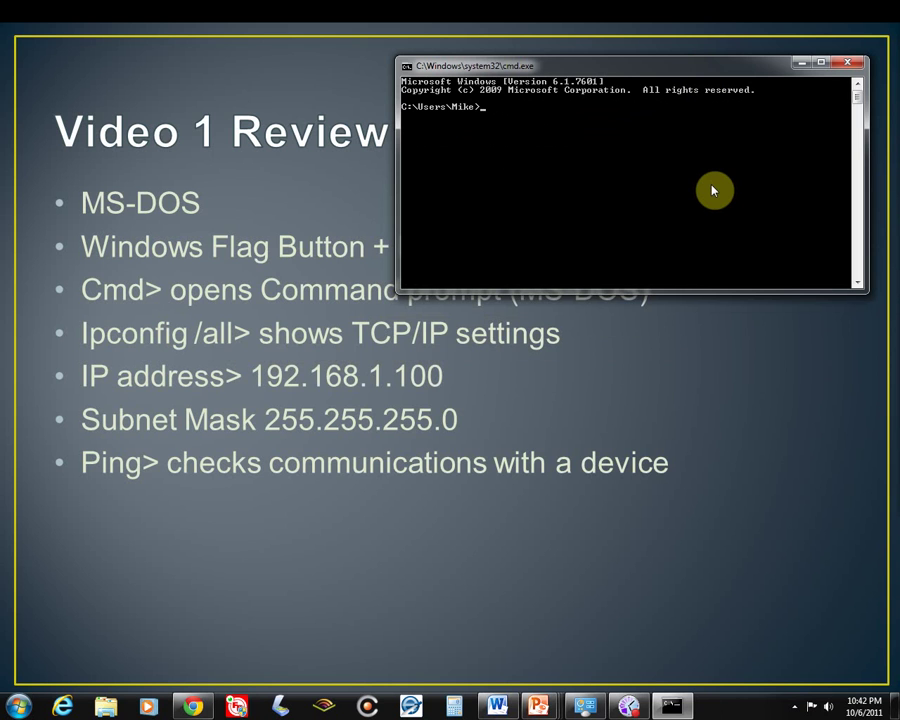
- Run ipconfig /all and scroll to read IPv4 192.168.0.200 with gateway and DNS 192.168.0.1
{"action": "type", "text": "ipconfig /all"}
{"action": "key", "text": "Return"}
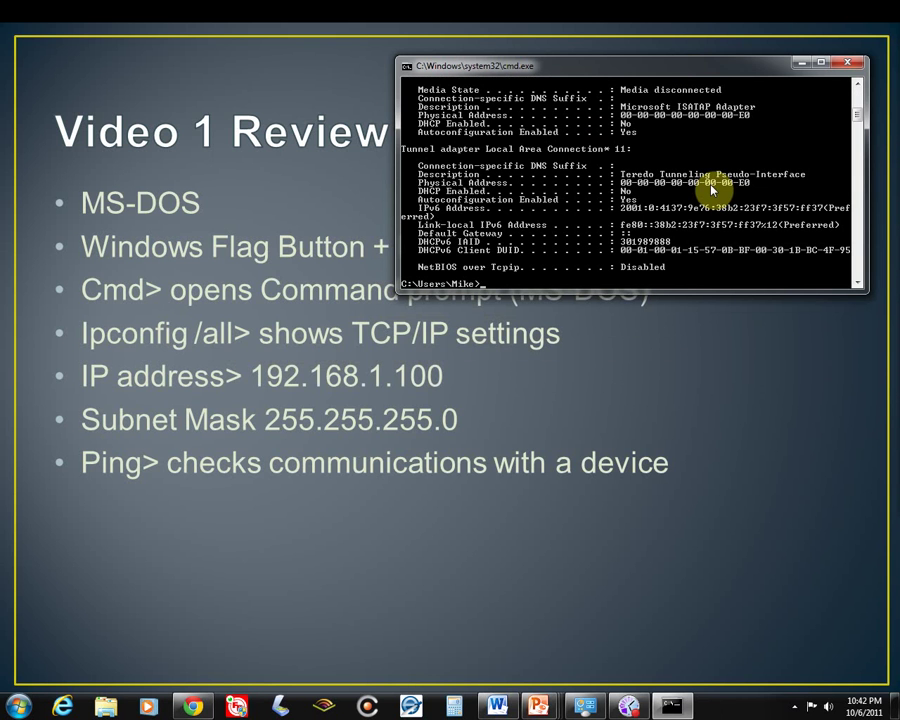
{"action": "scroll", "coordinate": [715, 195], "scroll_direction": "up", "scroll_amount": 1}
{"action": "scroll", "coordinate": [727, 195], "scroll_direction": "up", "scroll_amount": 5}
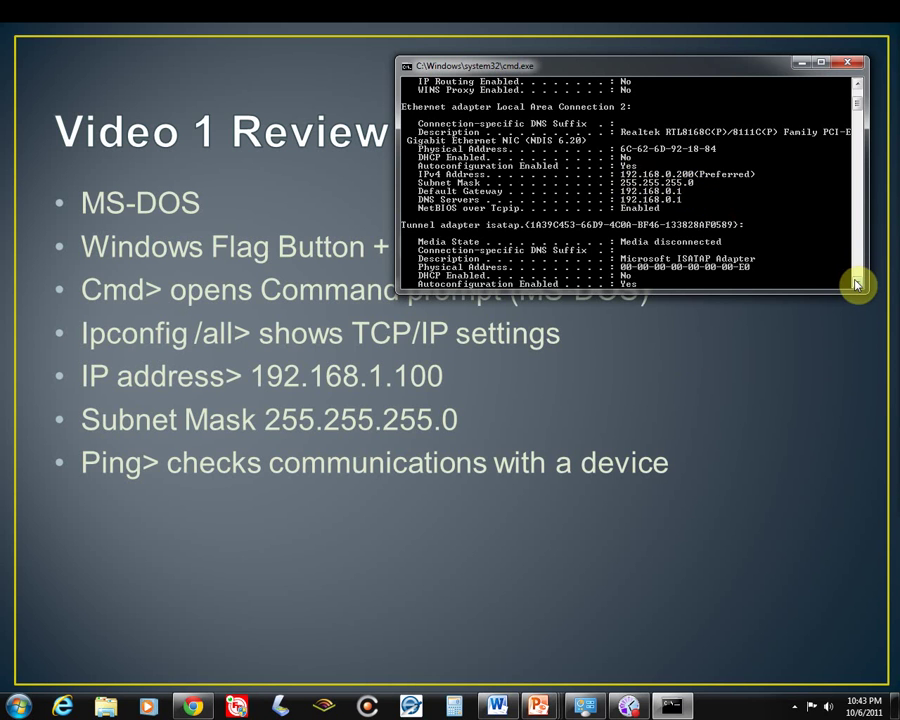
- Ping the router at 192.168.0.1 and review the four replies for packet loss
{"action": "left_click_drag", "start_coordinate": [858, 287], "coordinate": [858, 287]}
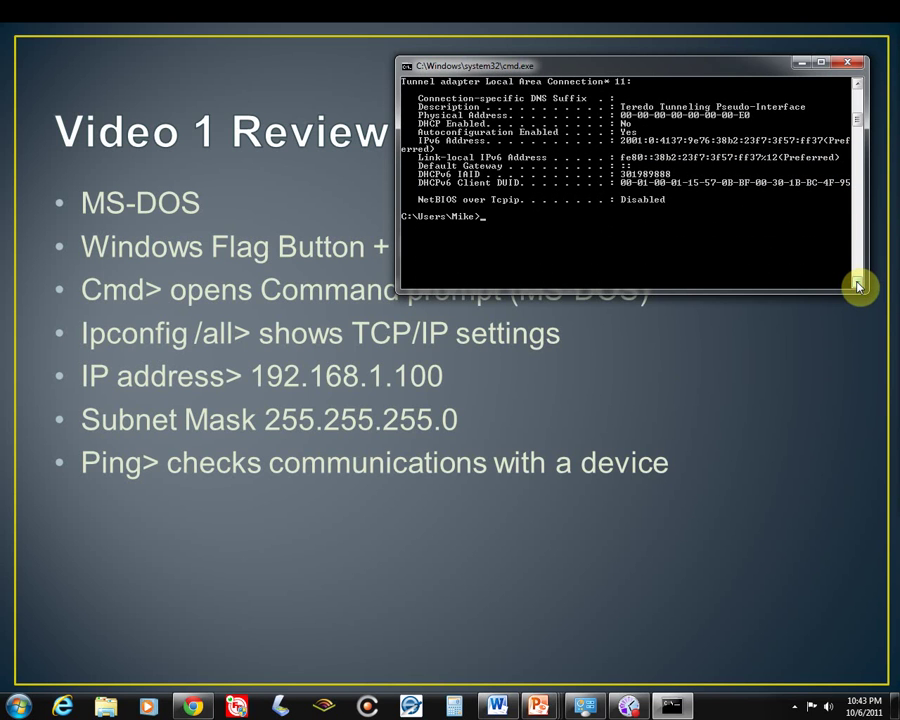
{"action": "type", "text": "ping 192.168.0.1"}
{"action": "key", "text": "Return"}
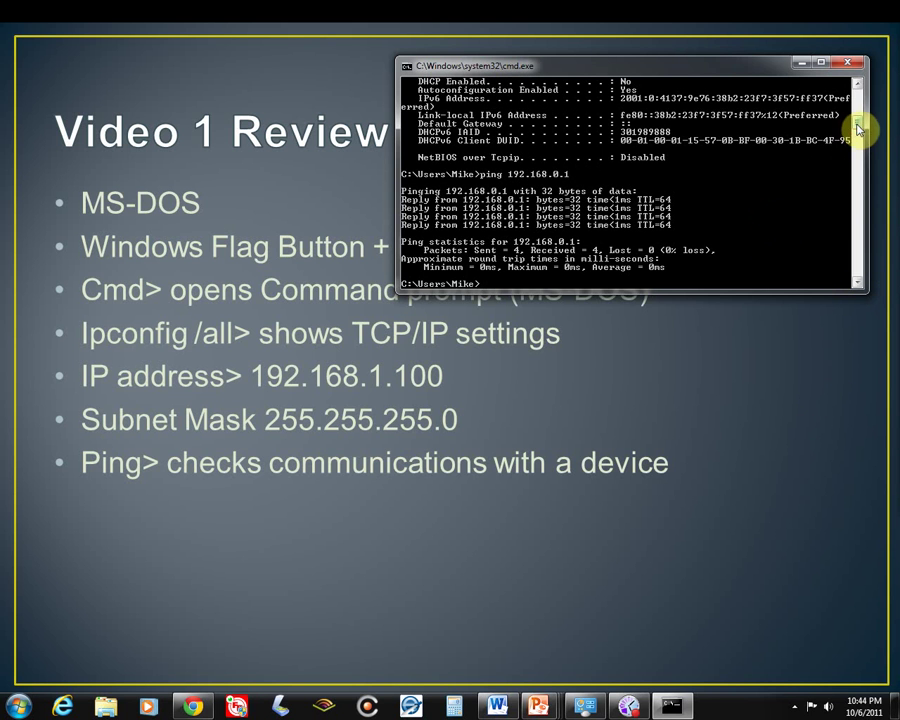
{"action": "scroll", "coordinate": [858, 115], "scroll_direction": "up", "scroll_amount": 10}
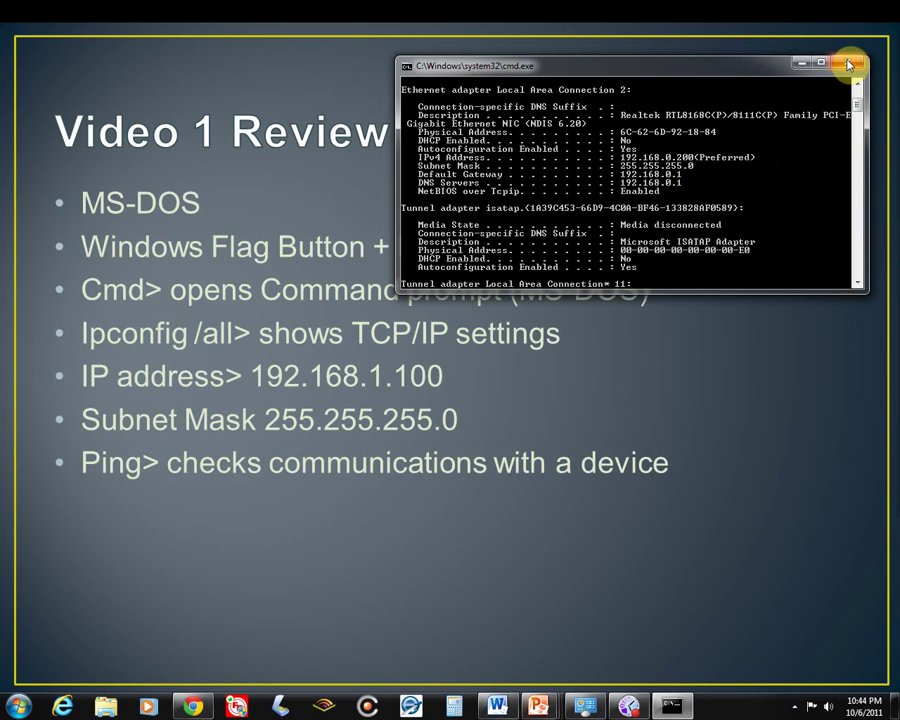
{"action": "left_click", "coordinate": [849, 64]}
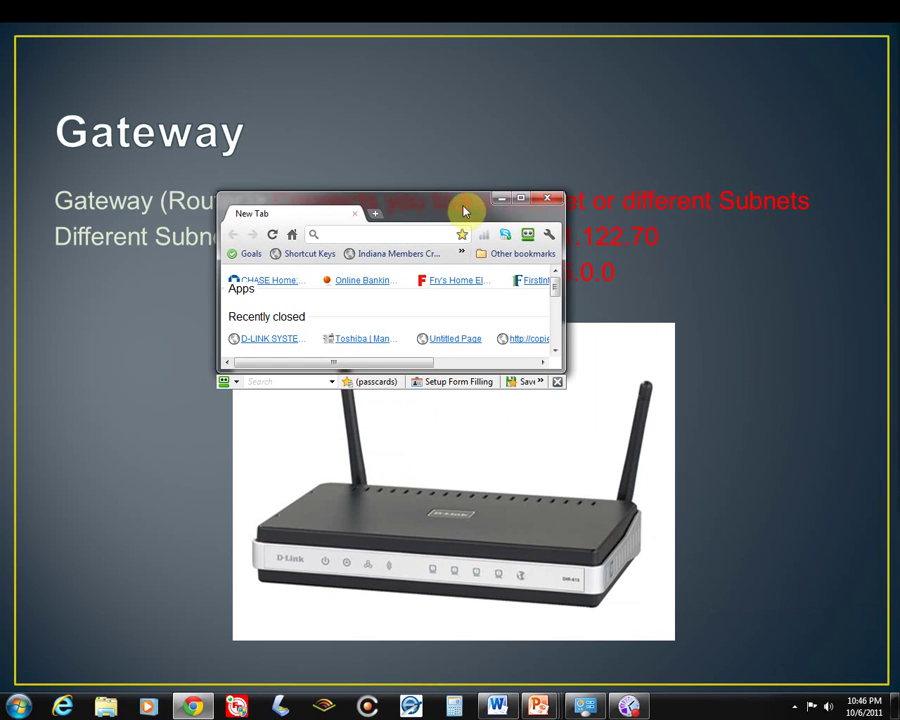
- Maximize Chrome, log in to the router at 192.168.0.1 with the admin password, then restore the window down
{"action": "left_click", "coordinate": [521, 201]}
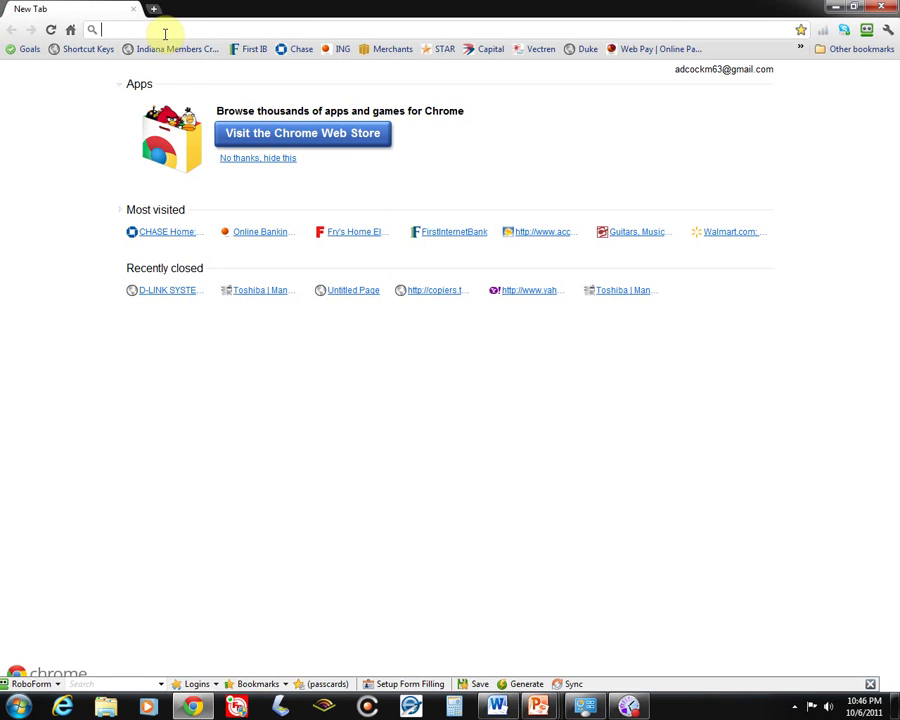
{"action": "type", "text": "192.168.0."}
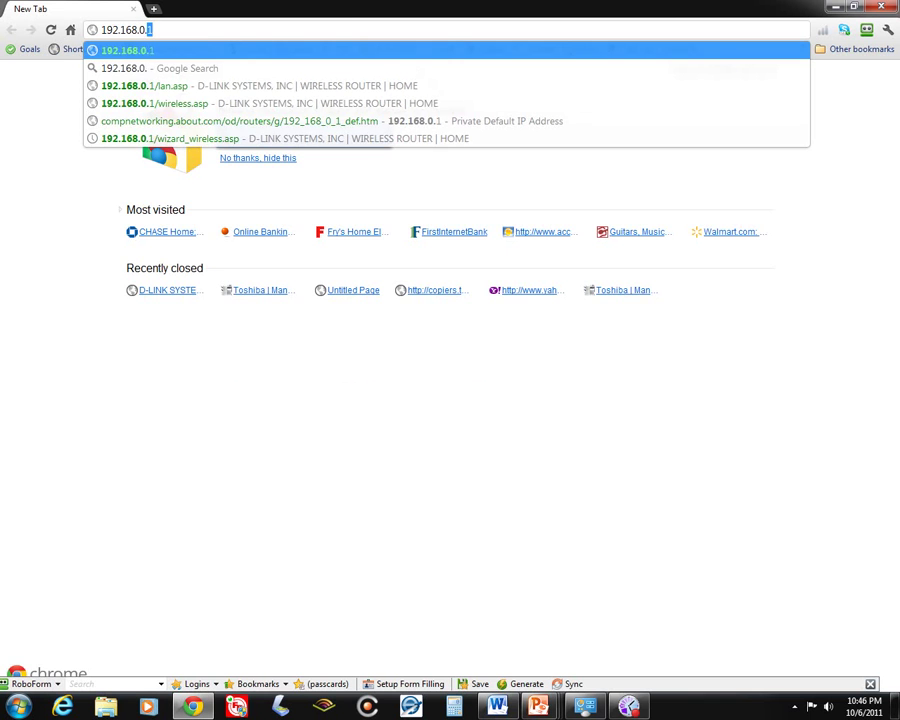
{"action": "type", "text": "1"}
{"action": "key", "text": "Return"}
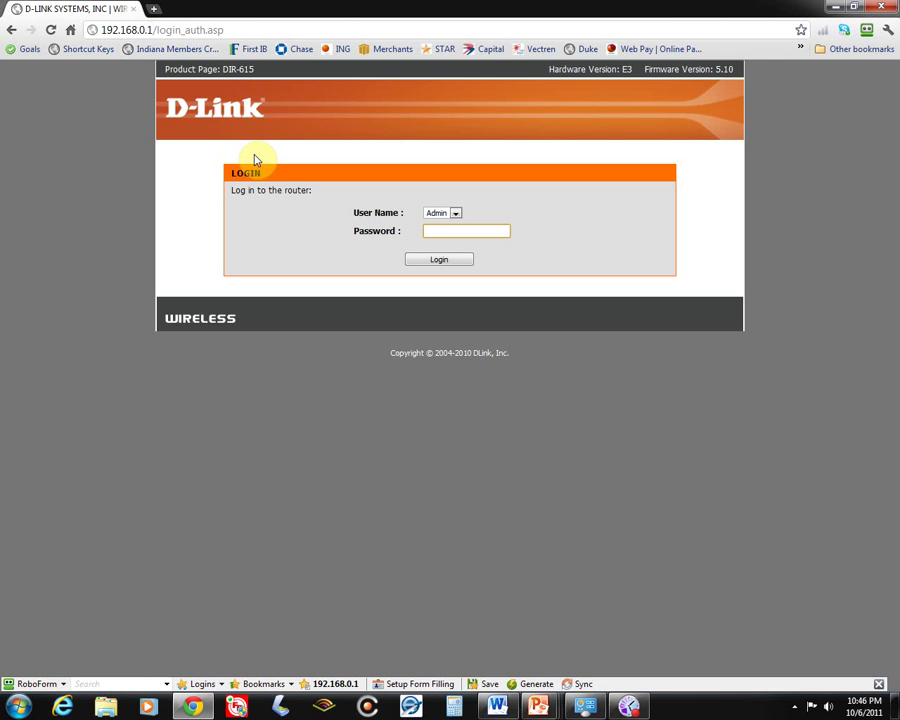
{"action": "type", "text": "•••••••••••"}
{"action": "left_click", "coordinate": [421, 259]}
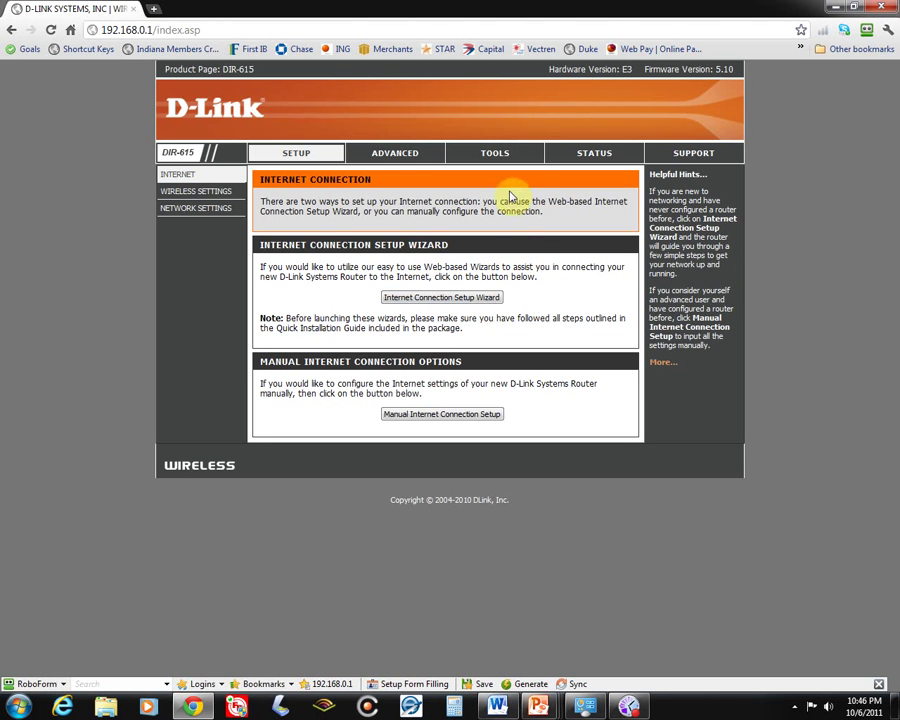
{"action": "left_click", "coordinate": [855, 8]}
- Move the browser window down over the router picture on the slide
{"action": "left_click_drag", "start_coordinate": [411, 219], "coordinate": [469, 367]}
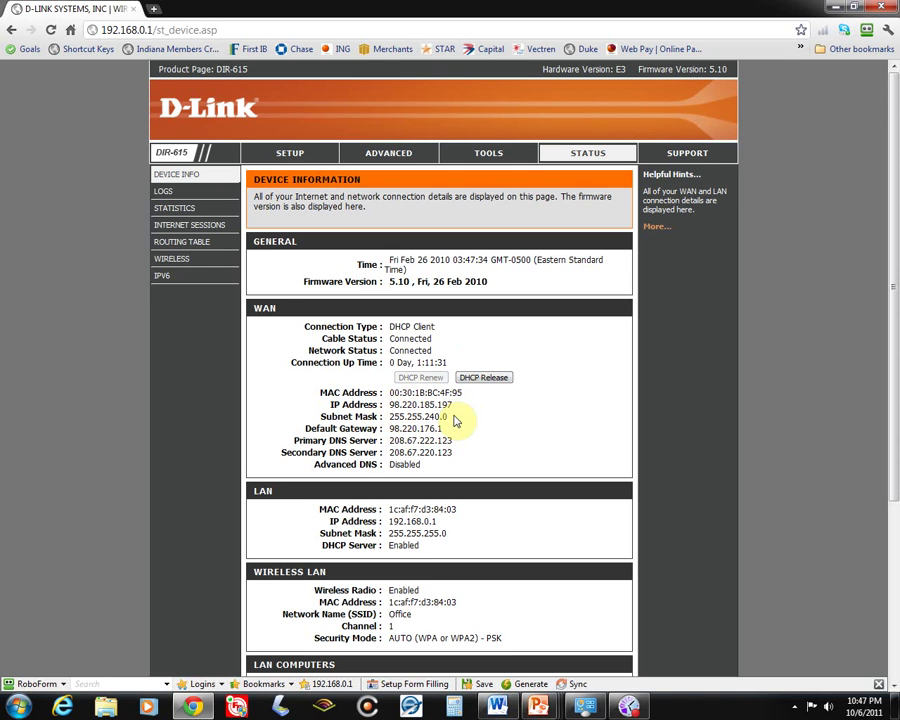
- Open Setup > Network Settings and scroll through the router IP and DHCP range 192.168.0.100–192.168.0.199
{"action": "left_click", "coordinate": [283, 155]}
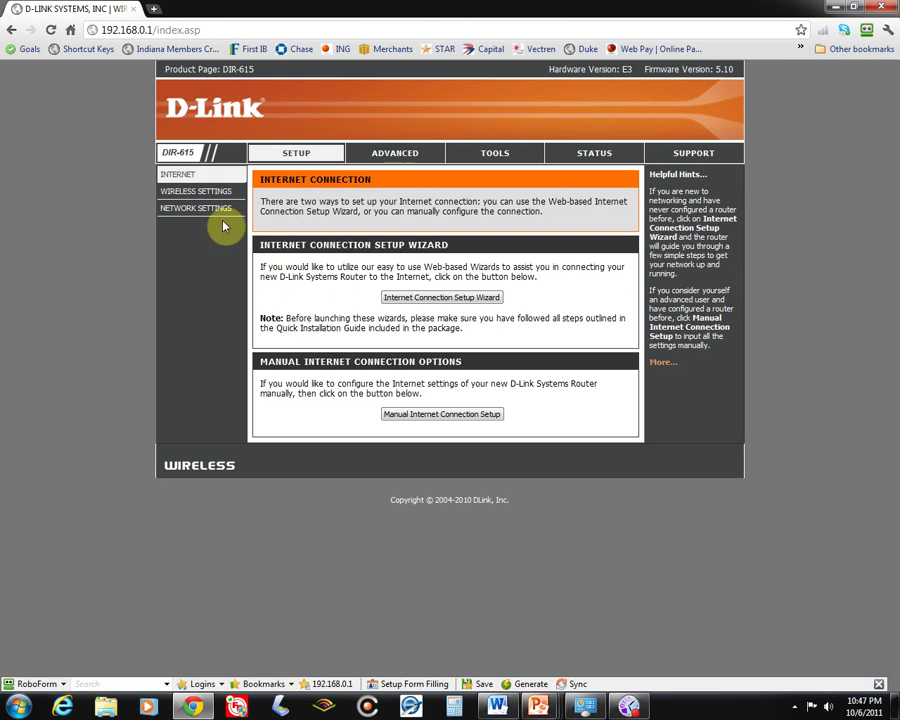
{"action": "left_click", "coordinate": [212, 214]}
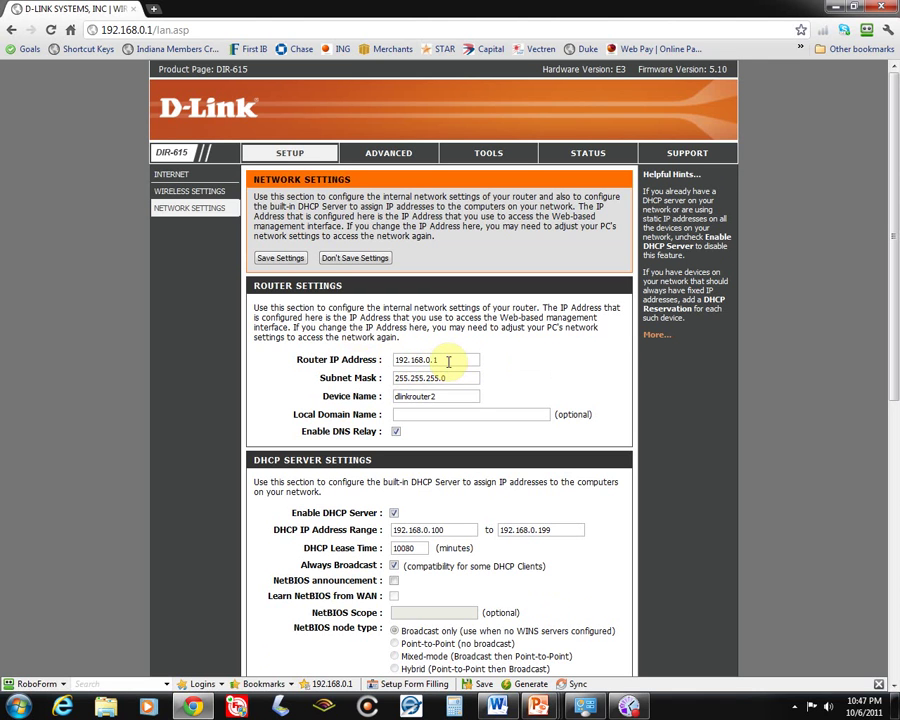
{"action": "scroll", "coordinate": [530, 518], "scroll_direction": "down", "scroll_amount": 2}
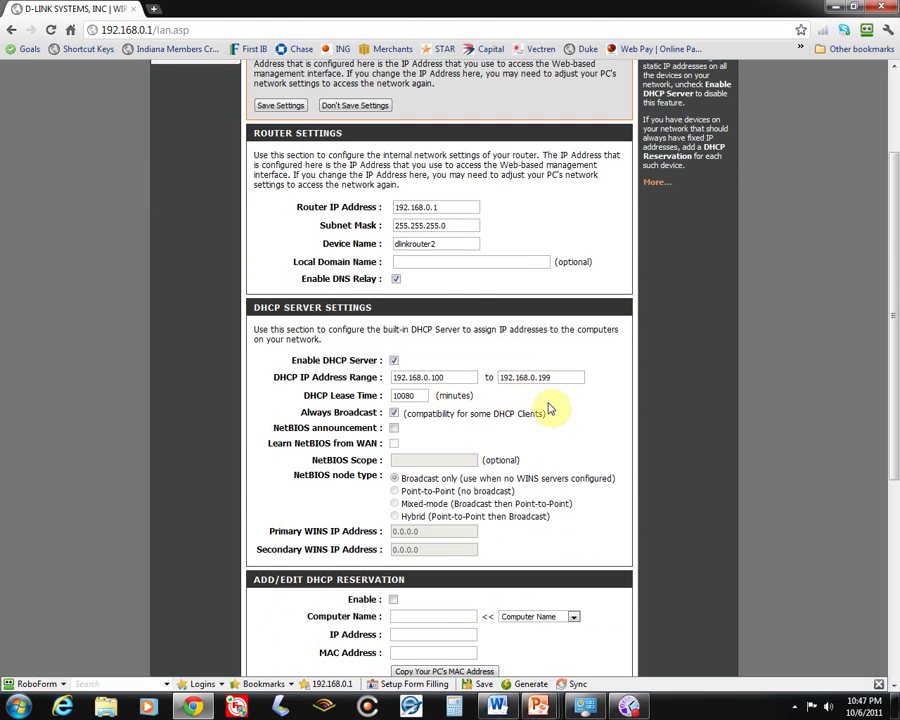
{"action": "scroll", "coordinate": [544, 397], "scroll_direction": "down", "scroll_amount": 3}
{"action": "scroll", "coordinate": [552, 408], "scroll_direction": "down", "scroll_amount": 3}
{"action": "scroll", "coordinate": [550, 408], "scroll_direction": "up", "scroll_amount": 8}
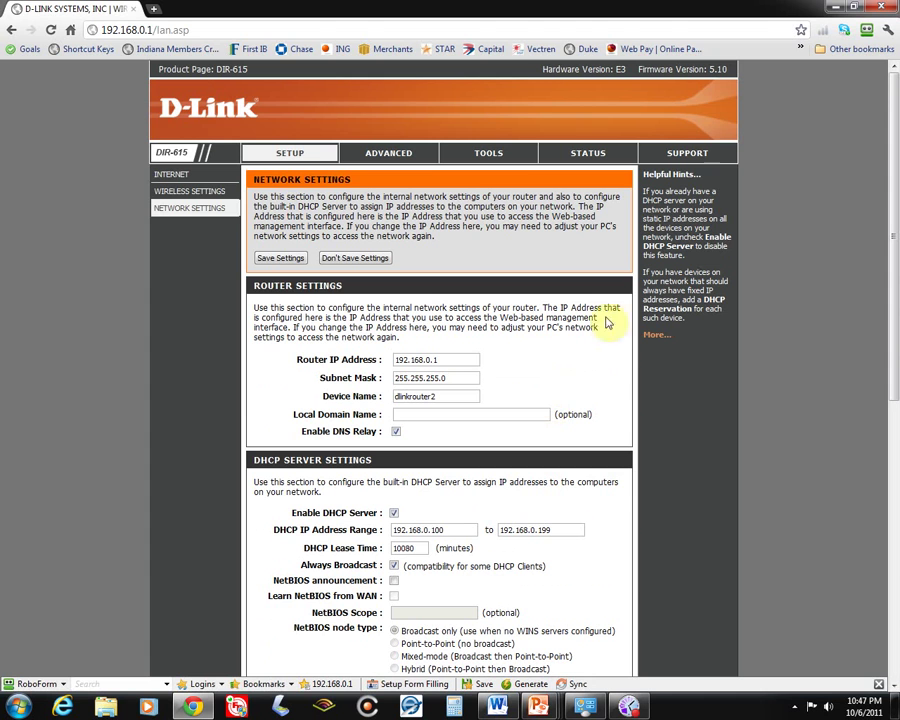
- Restore down the router browser window to reveal the Gateway slide
{"action": "left_click", "coordinate": [864, 8]}
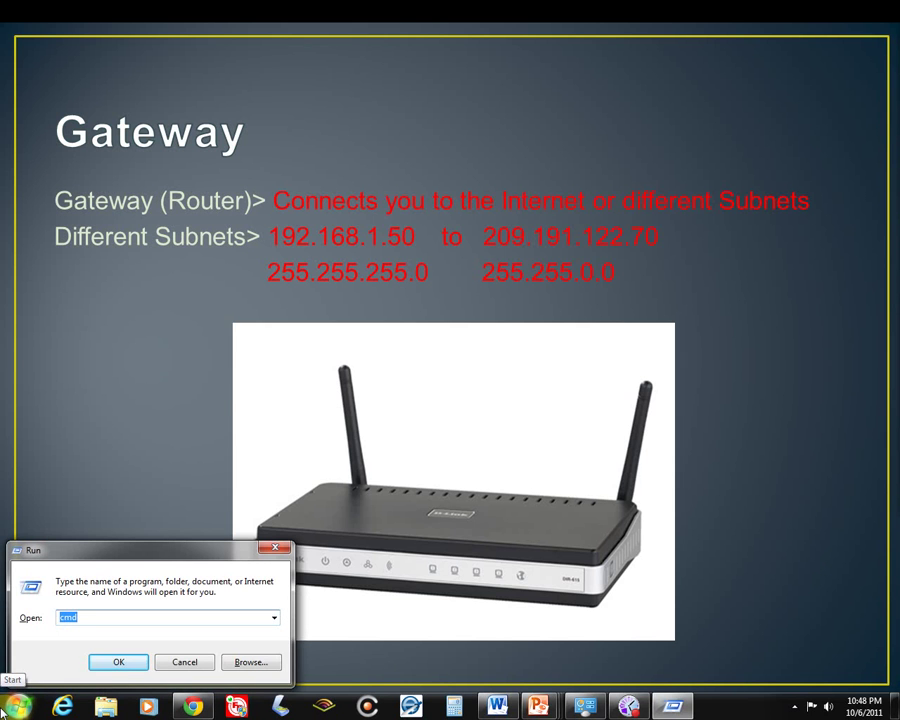
- Launch cmd and run ipconfig /all, scrolling to IPv4 192.168.0.200 and mask 255.255.255.0
{"action": "key", "text": "Return"}
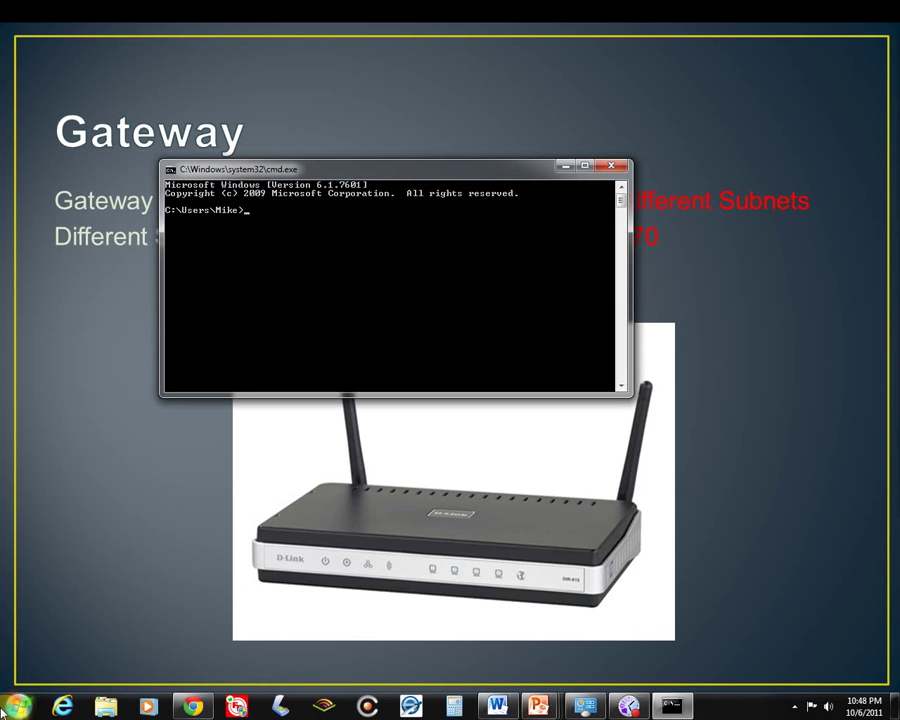
{"action": "type", "text": "ipconfig /all"}
{"action": "key", "text": "Return"}
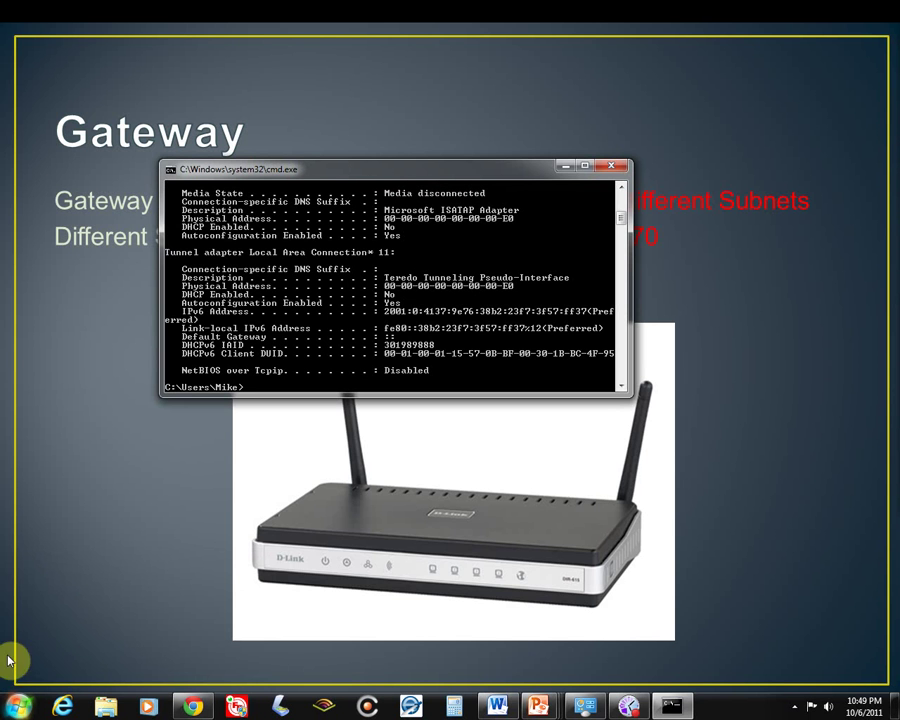
{"action": "scroll", "coordinate": [420, 248], "scroll_direction": "up", "scroll_amount": 3}
{"action": "scroll", "coordinate": [426, 252], "scroll_direction": "up", "scroll_amount": 6}
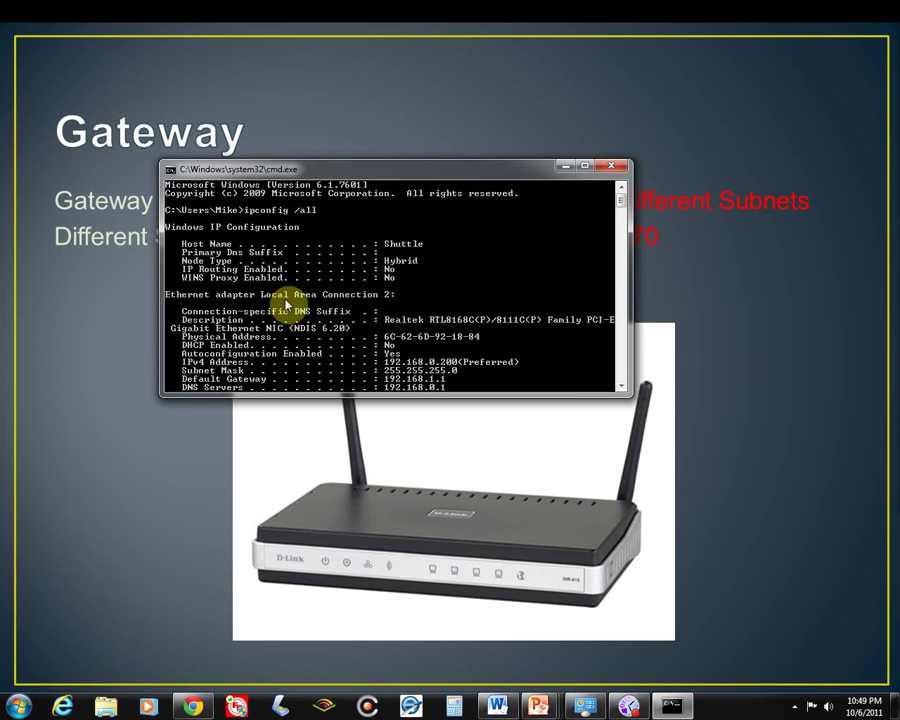
{"action": "scroll", "coordinate": [478, 355], "scroll_direction": "down", "scroll_amount": 1}
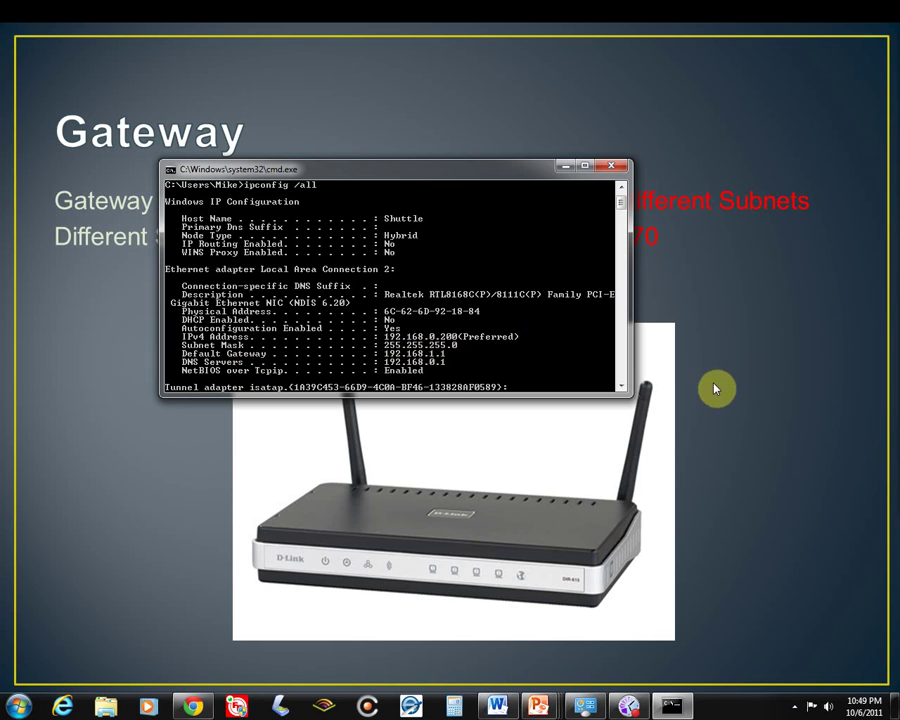
{"action": "left_click", "coordinate": [192, 706]}
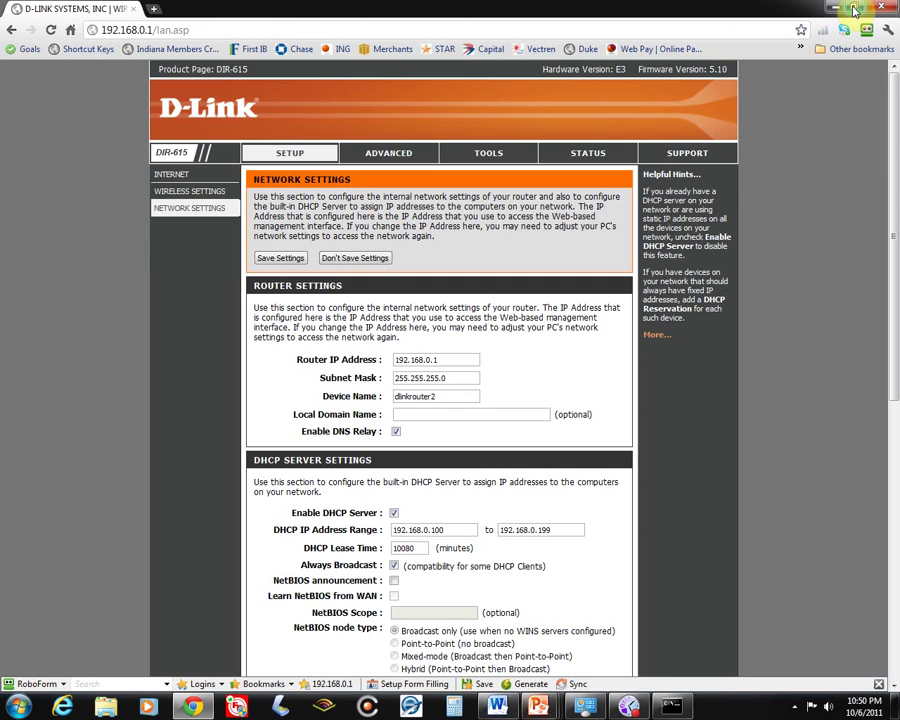
{"action": "left_click", "coordinate": [855, 8]}
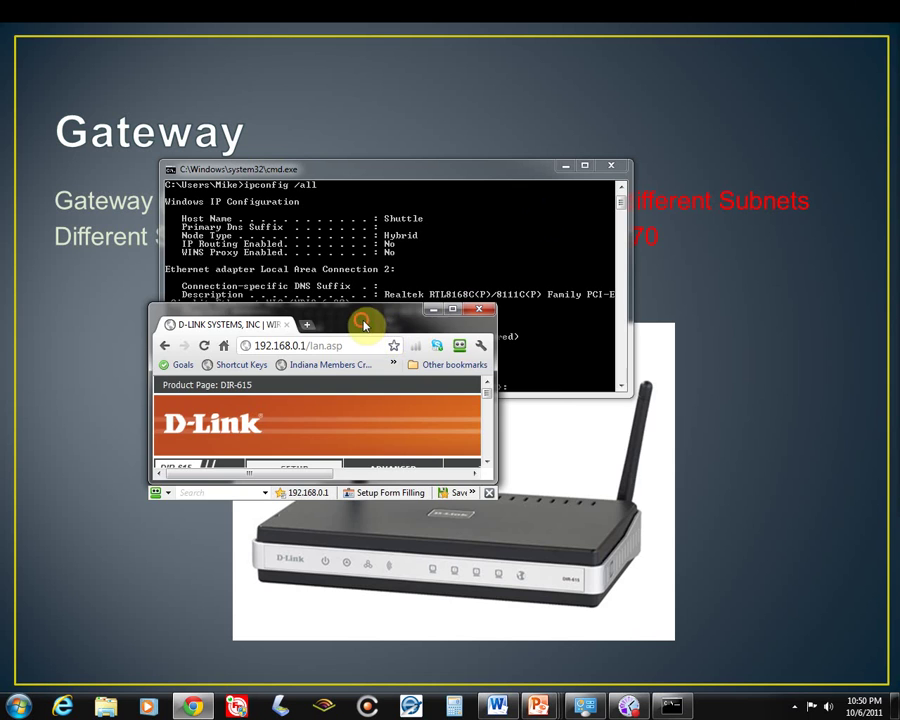
- Drag the router page window toward the lower right, out of the way of the slide
{"action": "left_click_drag", "start_coordinate": [418, 343], "coordinate": [899, 640]}
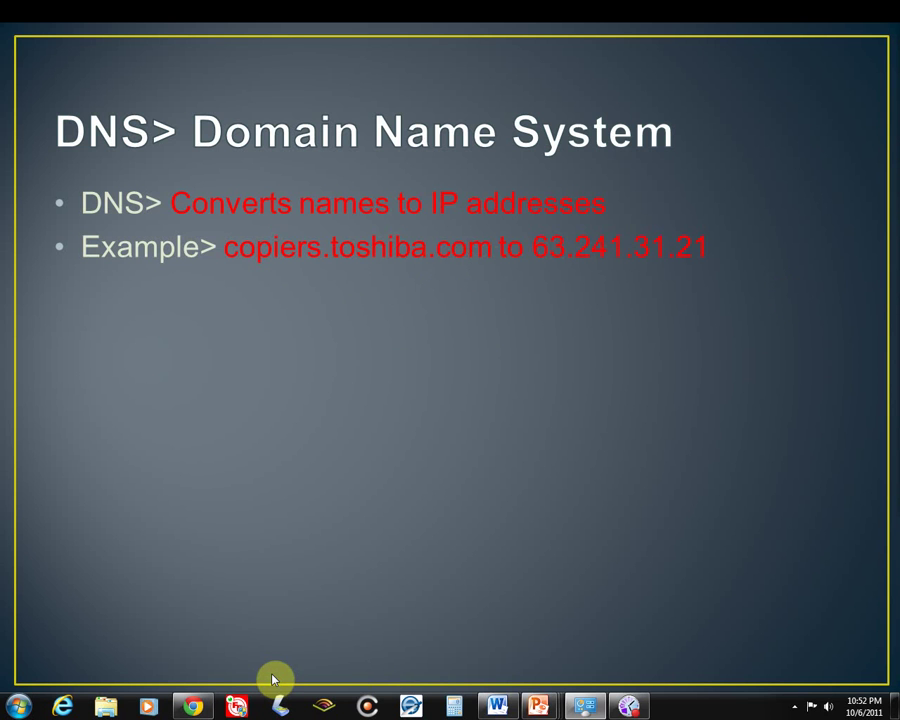
- Launch cmd from the Run box over the DNS slide
{"action": "key", "text": "super+r"}
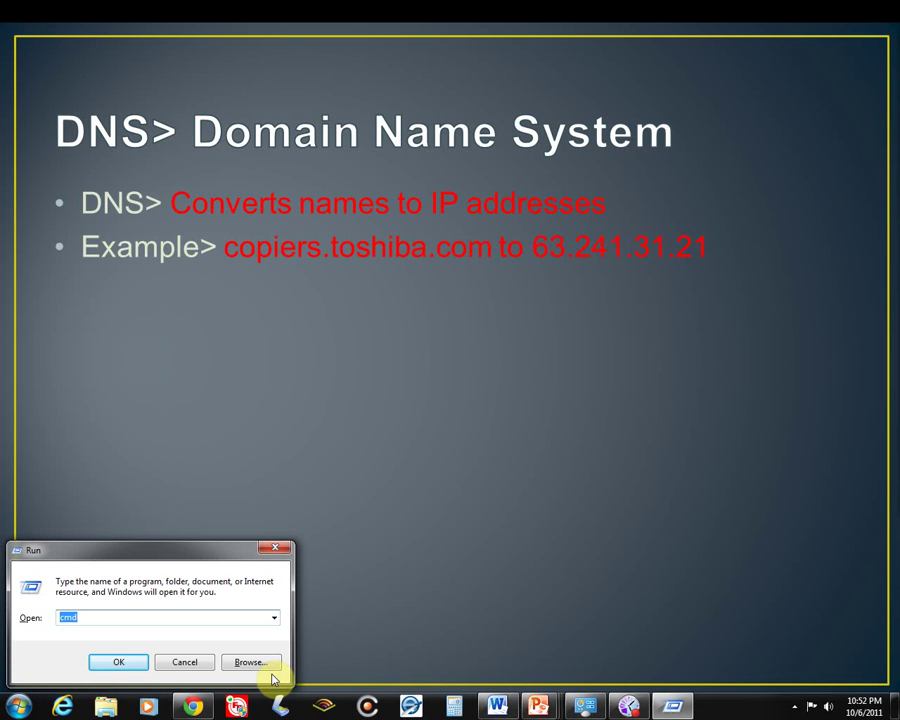
{"action": "key", "text": "Return"}
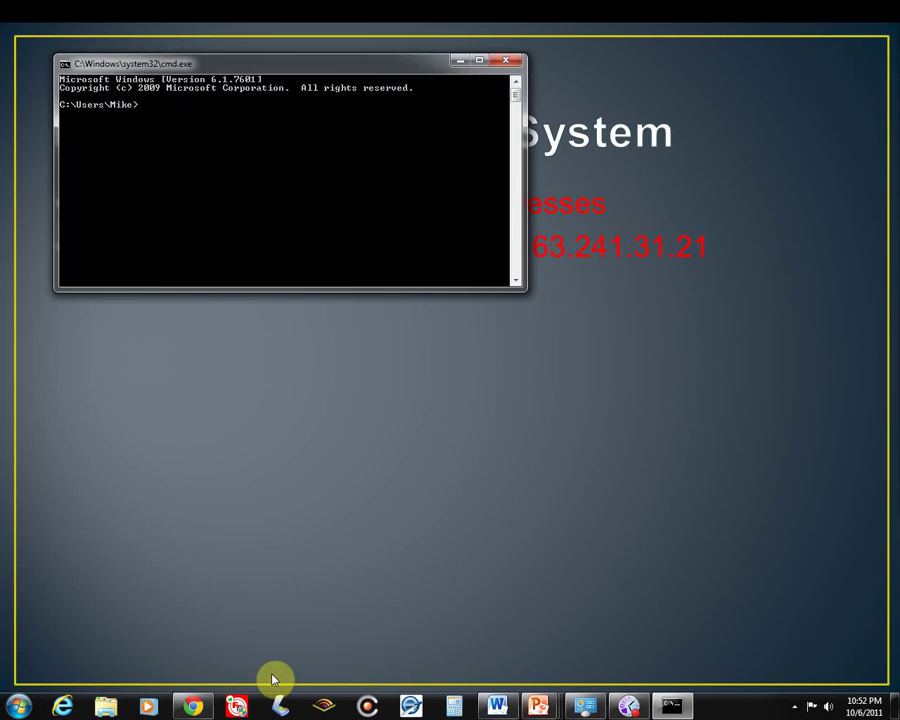
- Ping copiers.toshiba.com, which resolves to 63.241.31.21 while all four requests time out
{"action": "left_click_drag", "start_coordinate": [311, 72], "coordinate": [424, 320]}
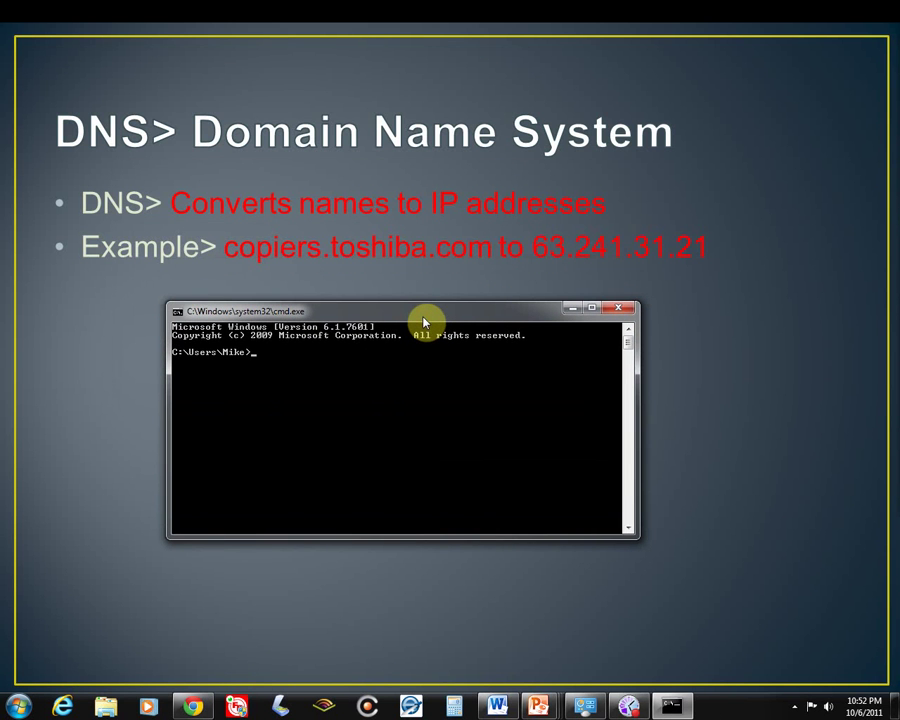
{"action": "type", "text": "ping copiers.toshiba.com"}
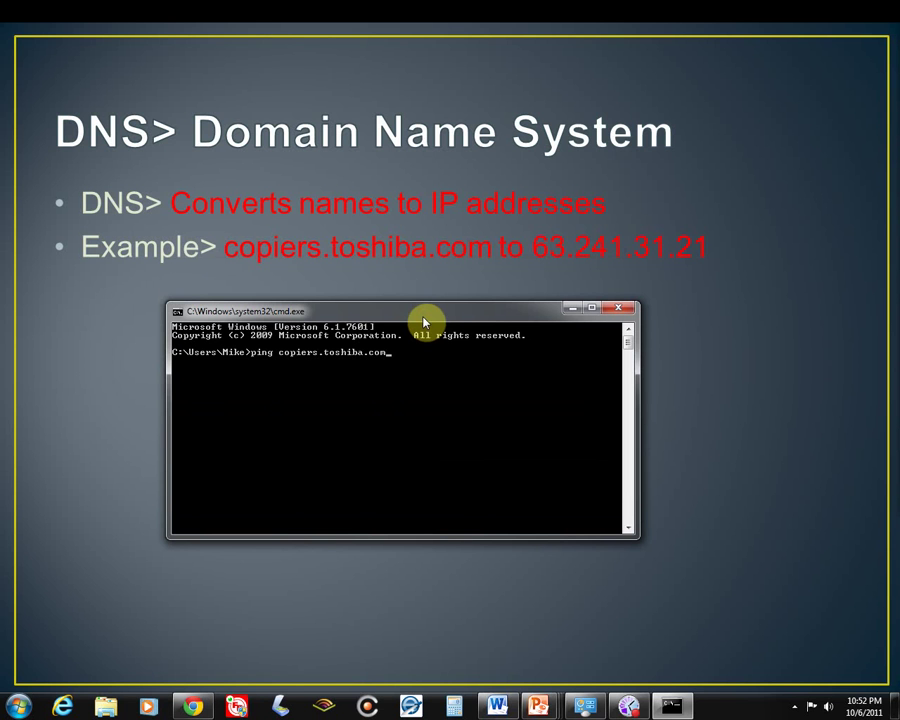
{"action": "key", "text": "Return"}
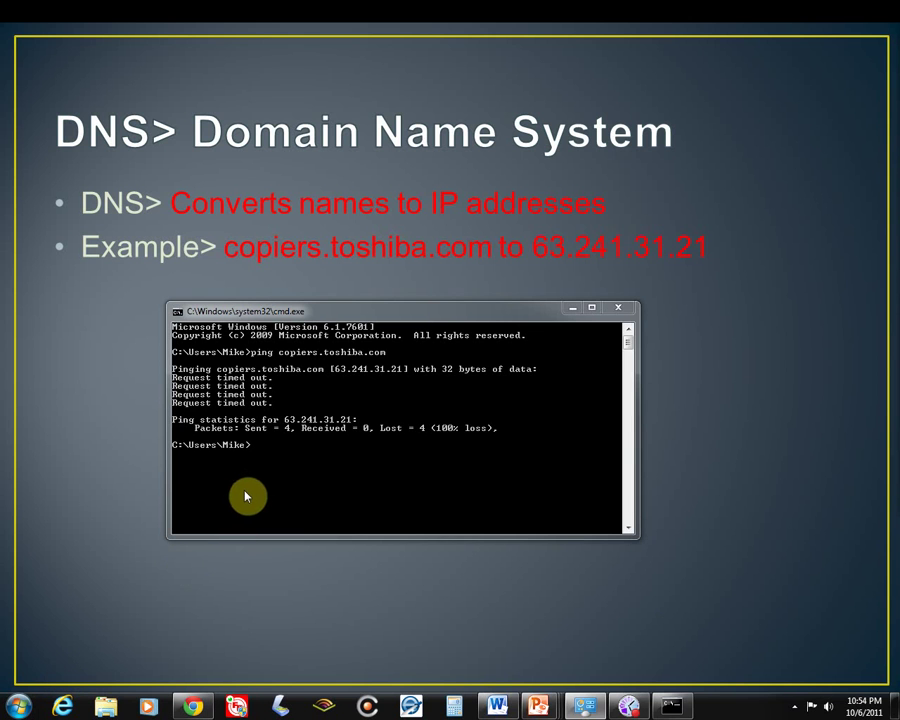
- Run ipconfig /all and review IPv4 192.168.0.200, mask 255.255.255.0 and gateway 192.168.0.1
{"action": "left_click", "coordinate": [262, 454]}
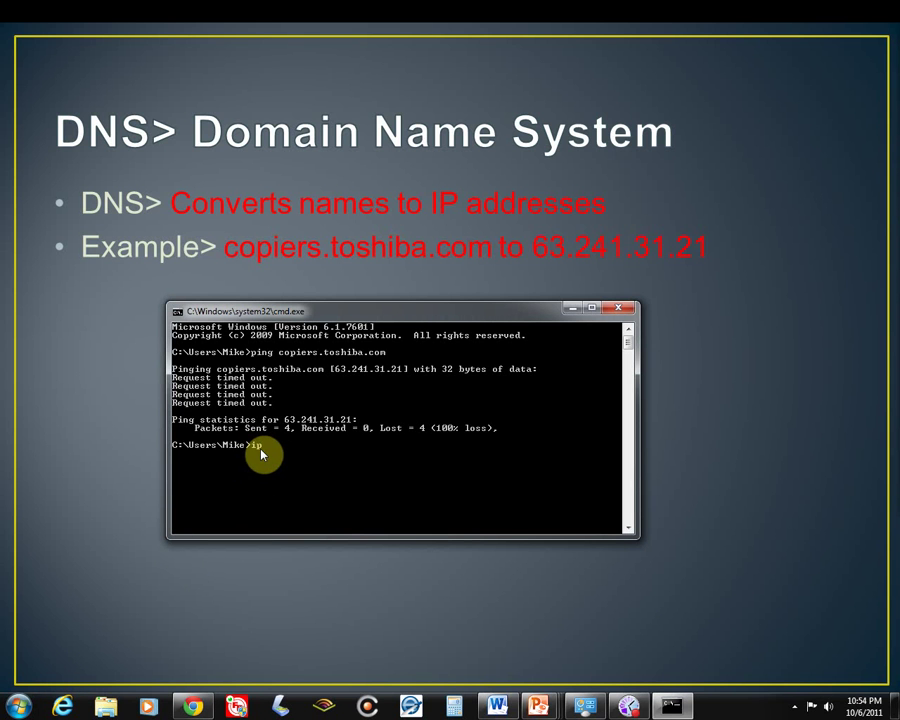
{"action": "type", "text": "ipconfig /all"}
{"action": "key", "text": "Return"}
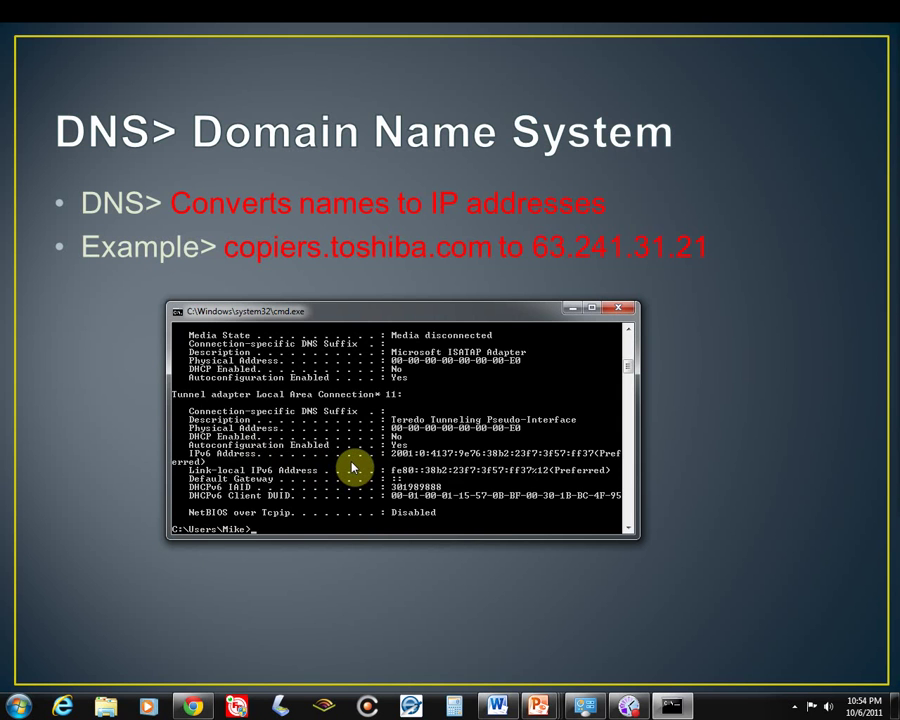
{"action": "scroll", "coordinate": [351, 470], "scroll_direction": "up", "scroll_amount": 5}
{"action": "scroll", "coordinate": [353, 466], "scroll_direction": "up", "scroll_amount": 5}
{"action": "scroll", "coordinate": [267, 452], "scroll_direction": "up", "scroll_amount": 3}
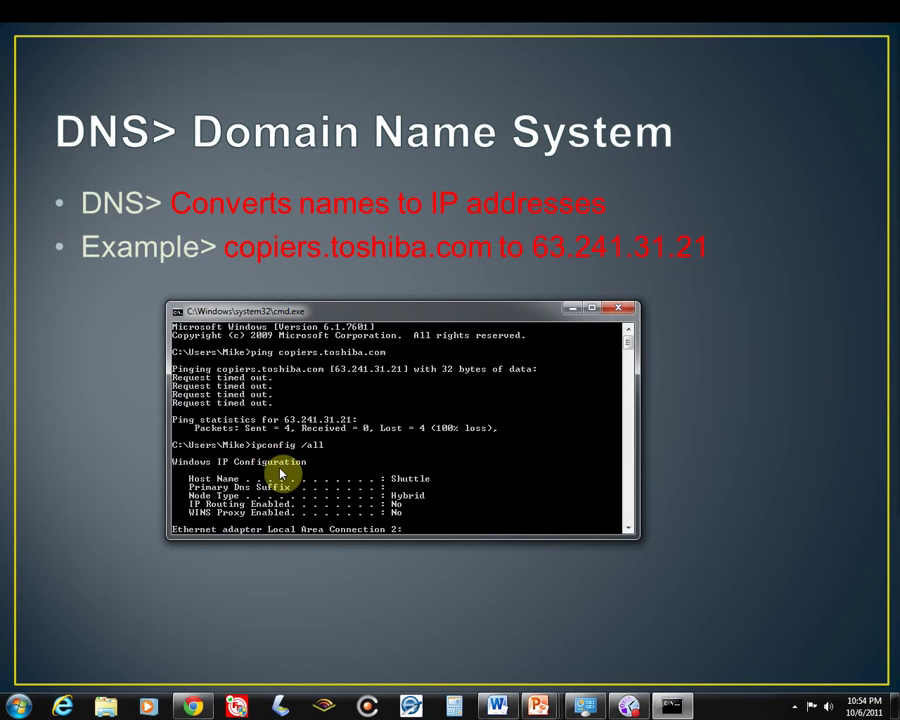
{"action": "scroll", "coordinate": [272, 462], "scroll_direction": "down", "scroll_amount": 1}
{"action": "scroll", "coordinate": [280, 472], "scroll_direction": "up", "scroll_amount": 1}
{"action": "scroll", "coordinate": [548, 408], "scroll_direction": "down", "scroll_amount": 4}
{"action": "scroll", "coordinate": [548, 408], "scroll_direction": "down", "scroll_amount": 8}
{"action": "scroll", "coordinate": [545, 410], "scroll_direction": "down", "scroll_amount": 2}
{"action": "scroll", "coordinate": [545, 410], "scroll_direction": "up", "scroll_amount": 3}
{"action": "scroll", "coordinate": [545, 410], "scroll_direction": "up", "scroll_amount": 2}
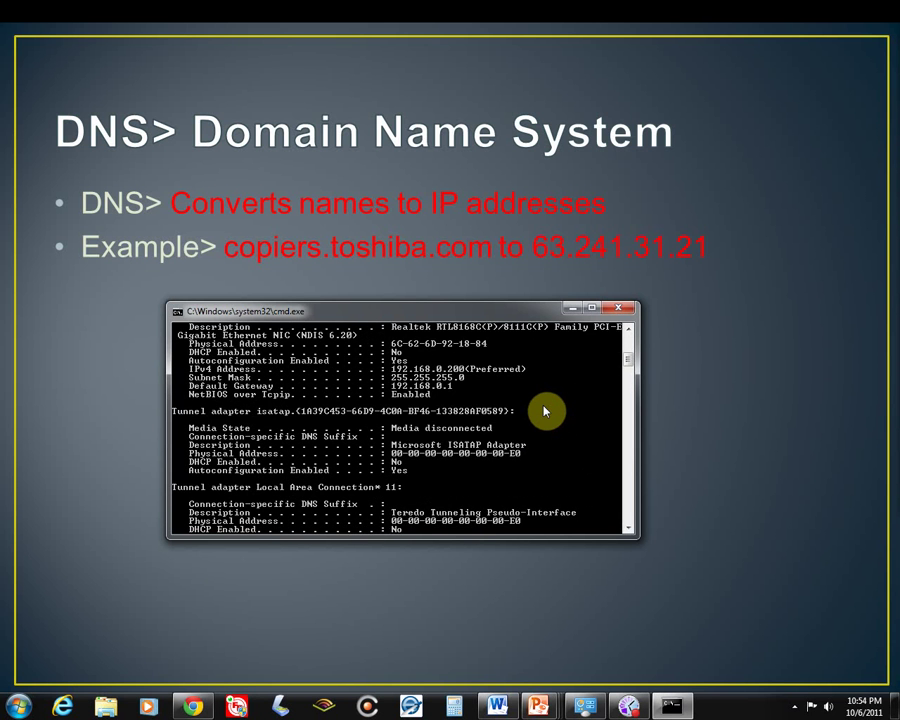
{"action": "scroll", "coordinate": [545, 410], "scroll_direction": "up", "scroll_amount": 1}
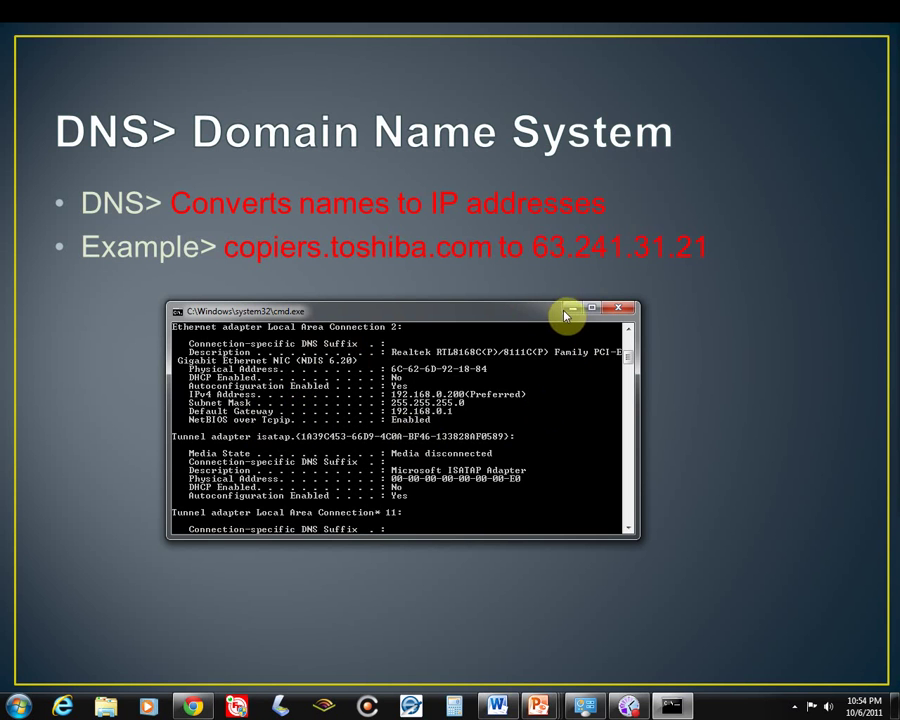
- Close the command window and select the address of Chrome's copiers.toshiba.com DNS-error page
{"action": "left_click", "coordinate": [617, 312]}
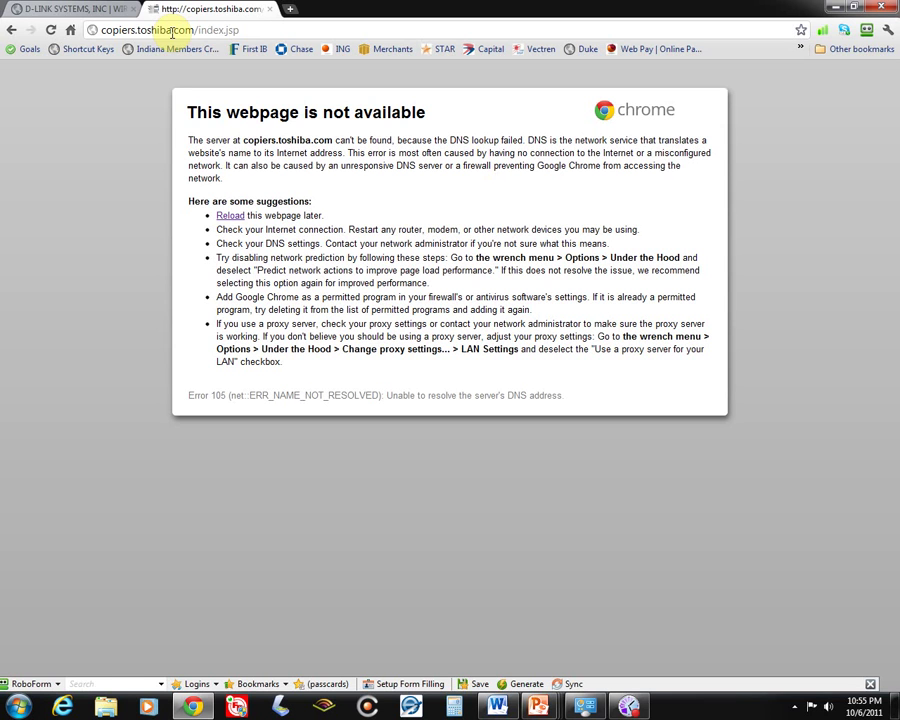
{"action": "left_click", "coordinate": [246, 32]}
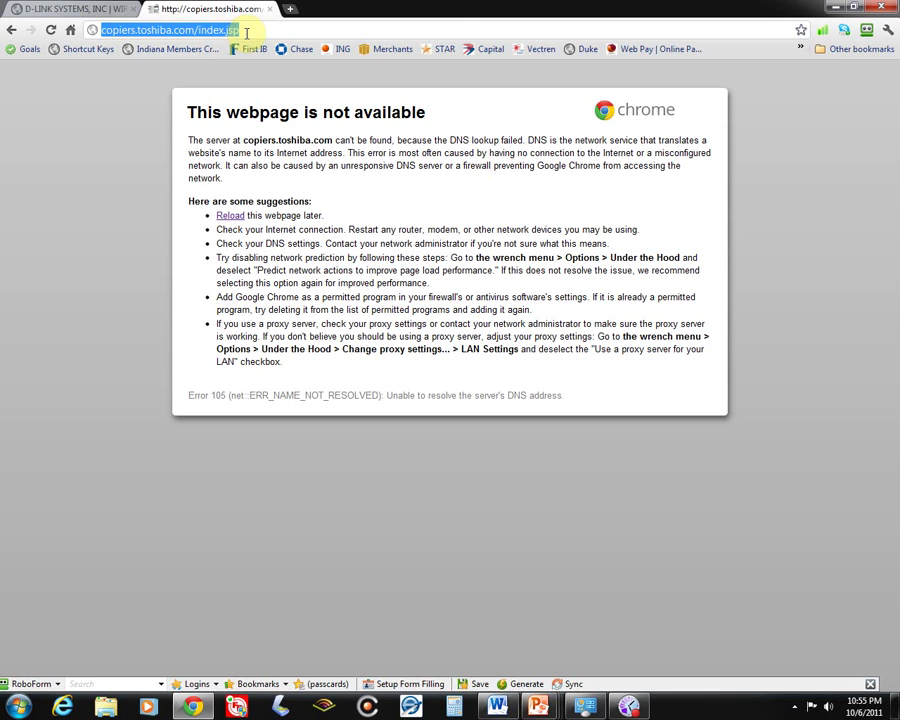
- Browse to 63.241.31.21 to load the Toshiba copiers homepage by IP address
{"action": "type", "text": "63.241.31.21"}
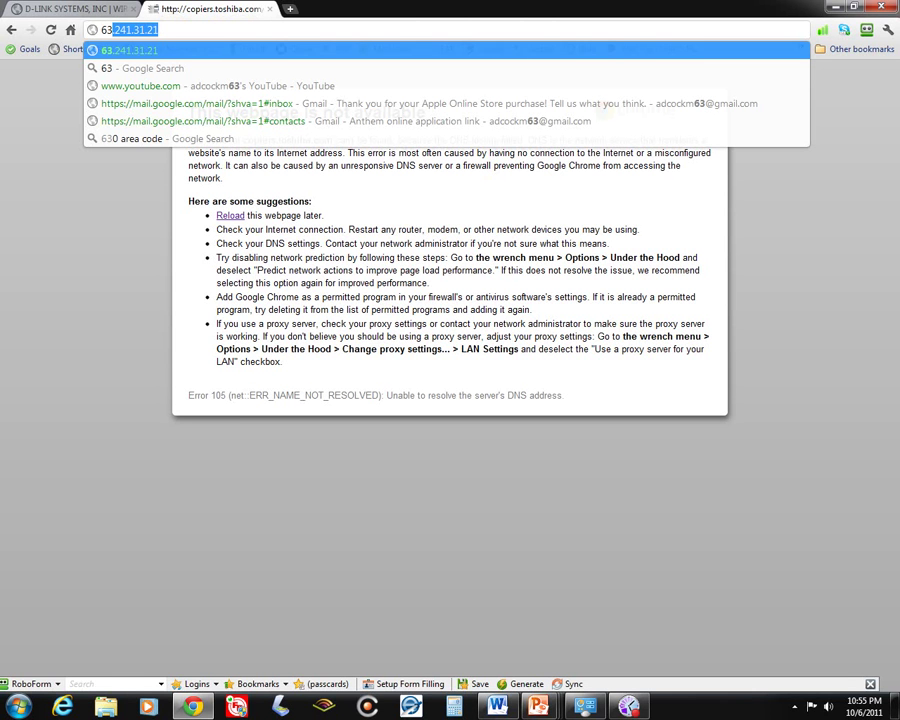
{"action": "key", "text": "Return"}
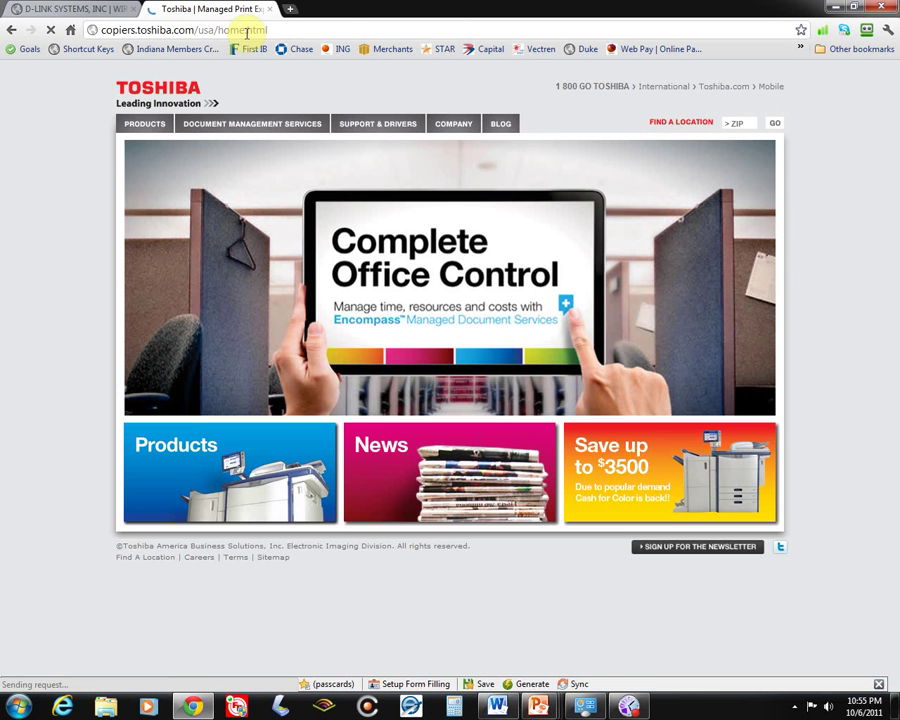